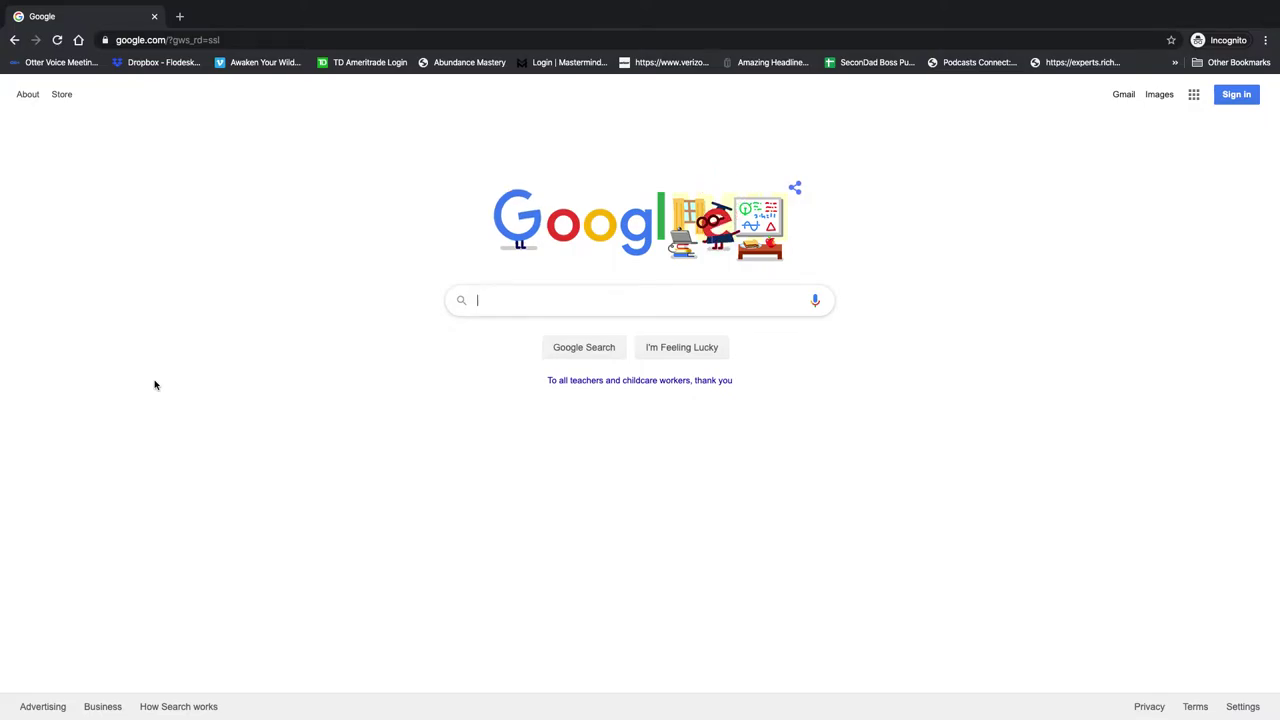
# Go to otter.ai/login, open the sign-up form and review its account creation options.
pyautogui.click(244, 39)
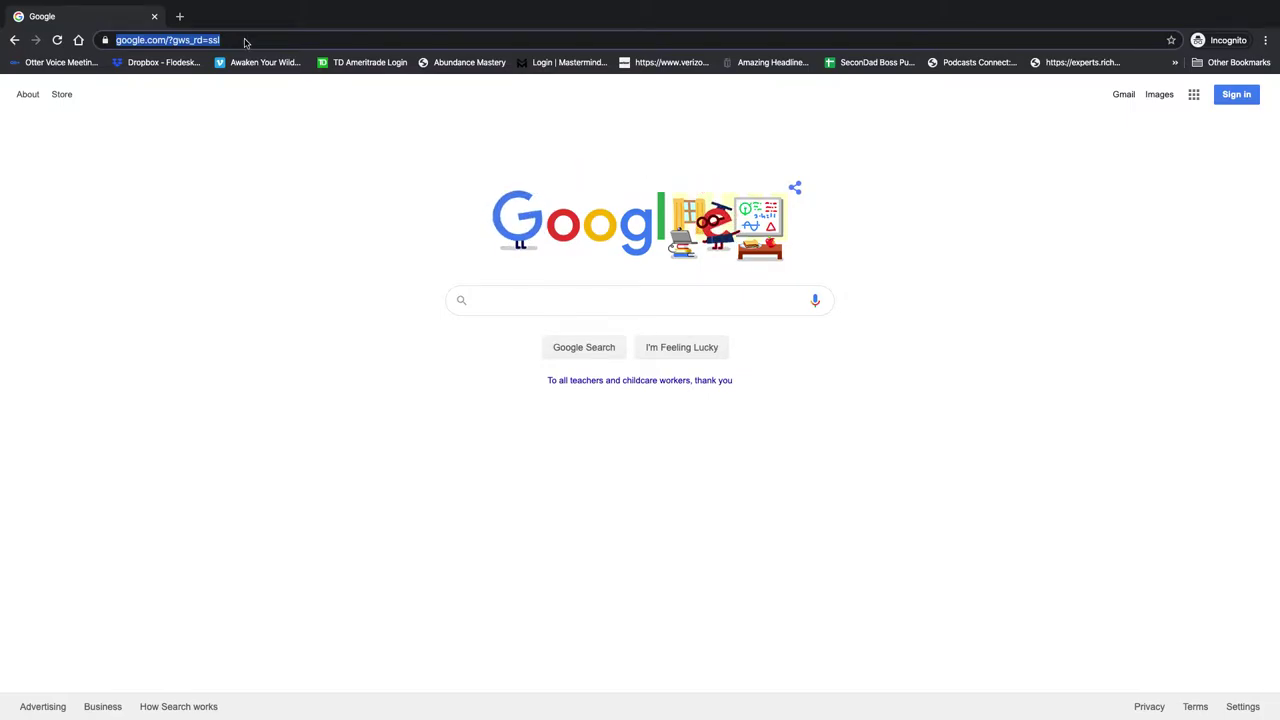
pyautogui.write('otter.ai/login')
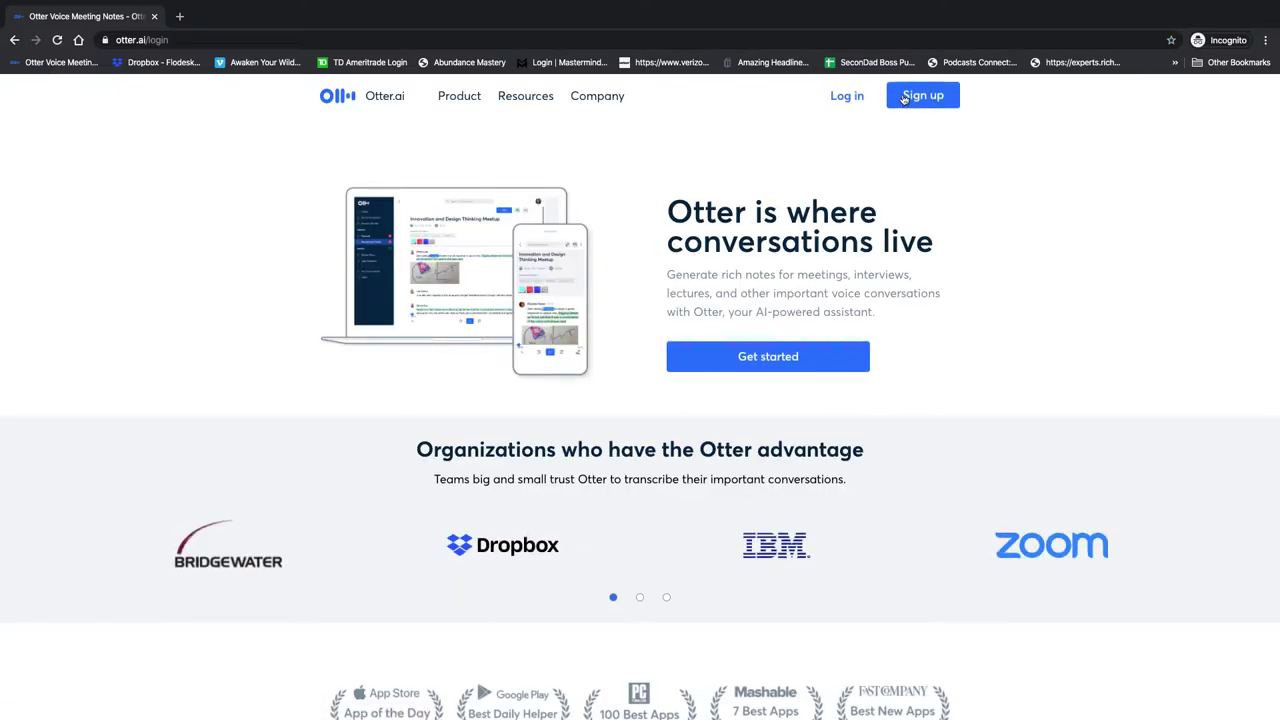
pyautogui.click(770, 360)
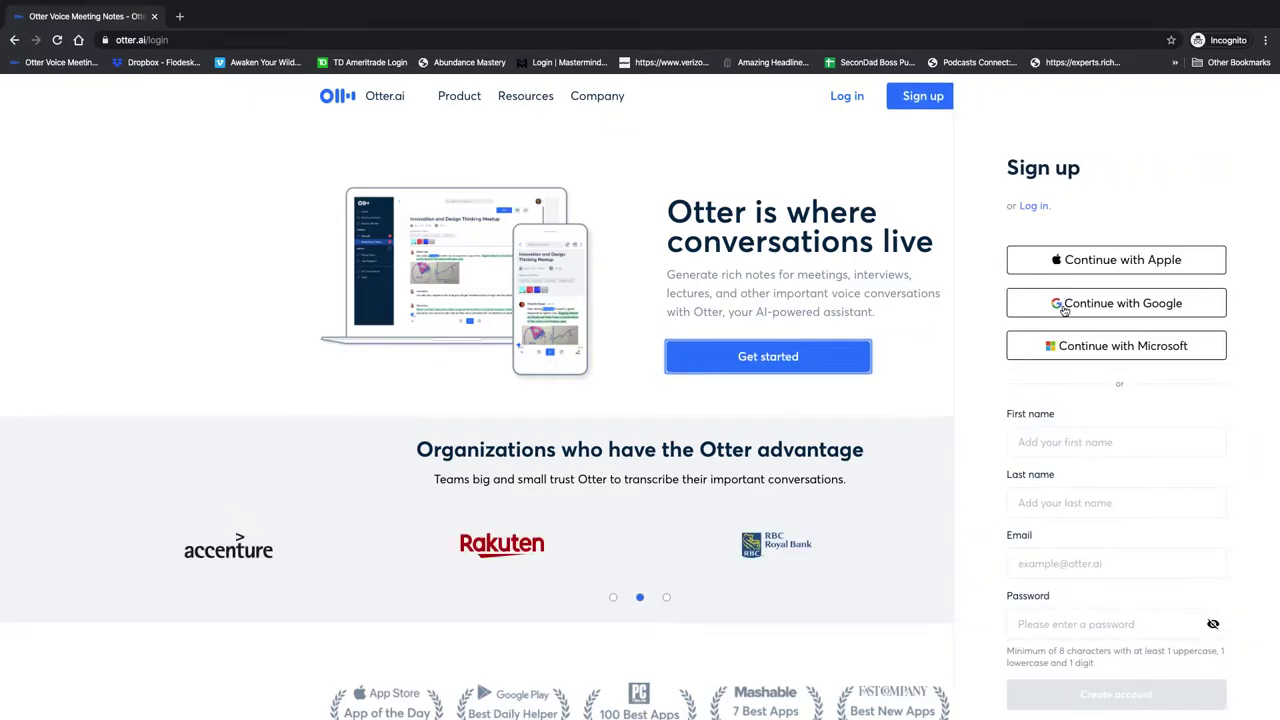
pyautogui.scroll(-1, 1030, 598)
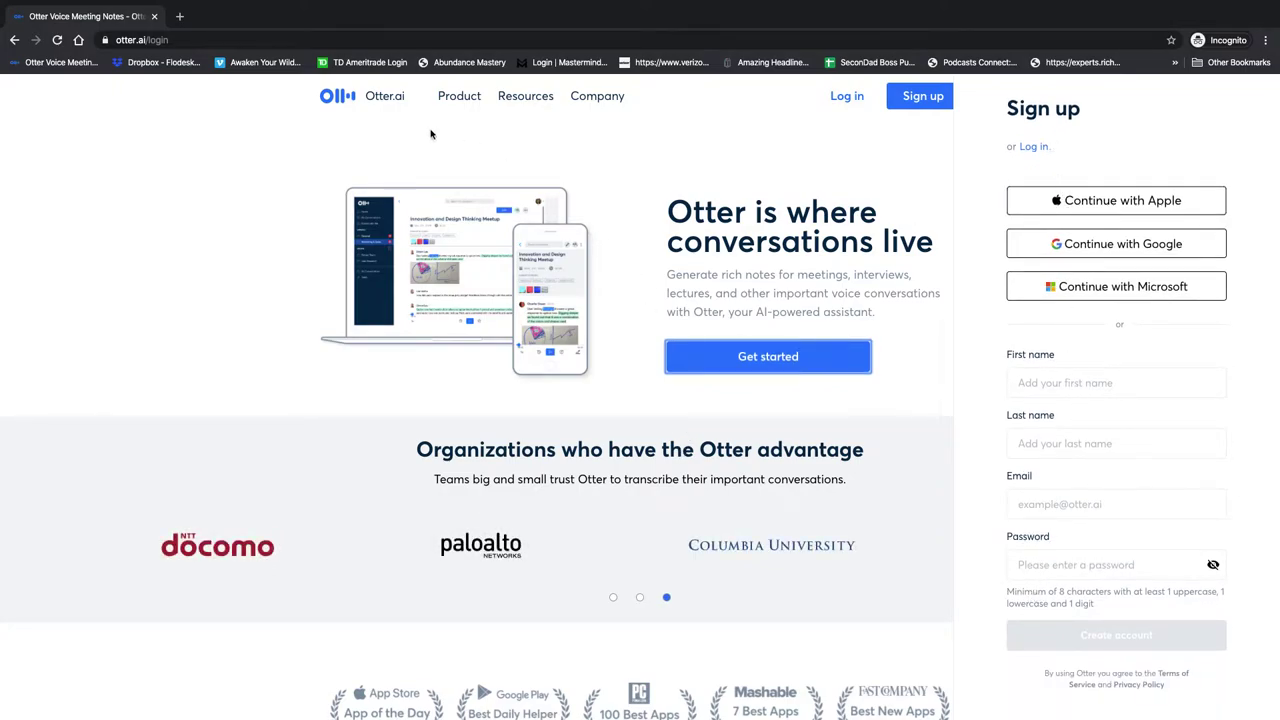
# Open Otter's pricing page and compare the Basic, Premium and Teams plans, including core features and monthly transcription minutes.
pyautogui.moveTo(455, 105)
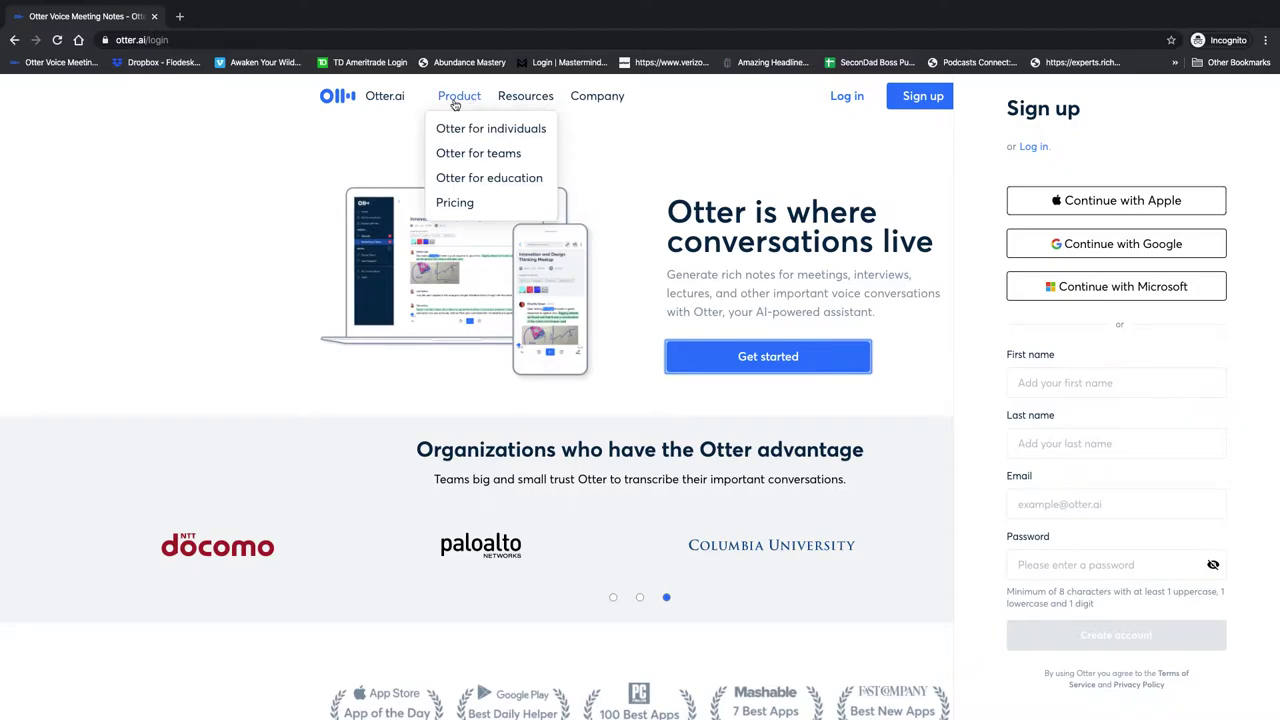
pyautogui.click(455, 205)
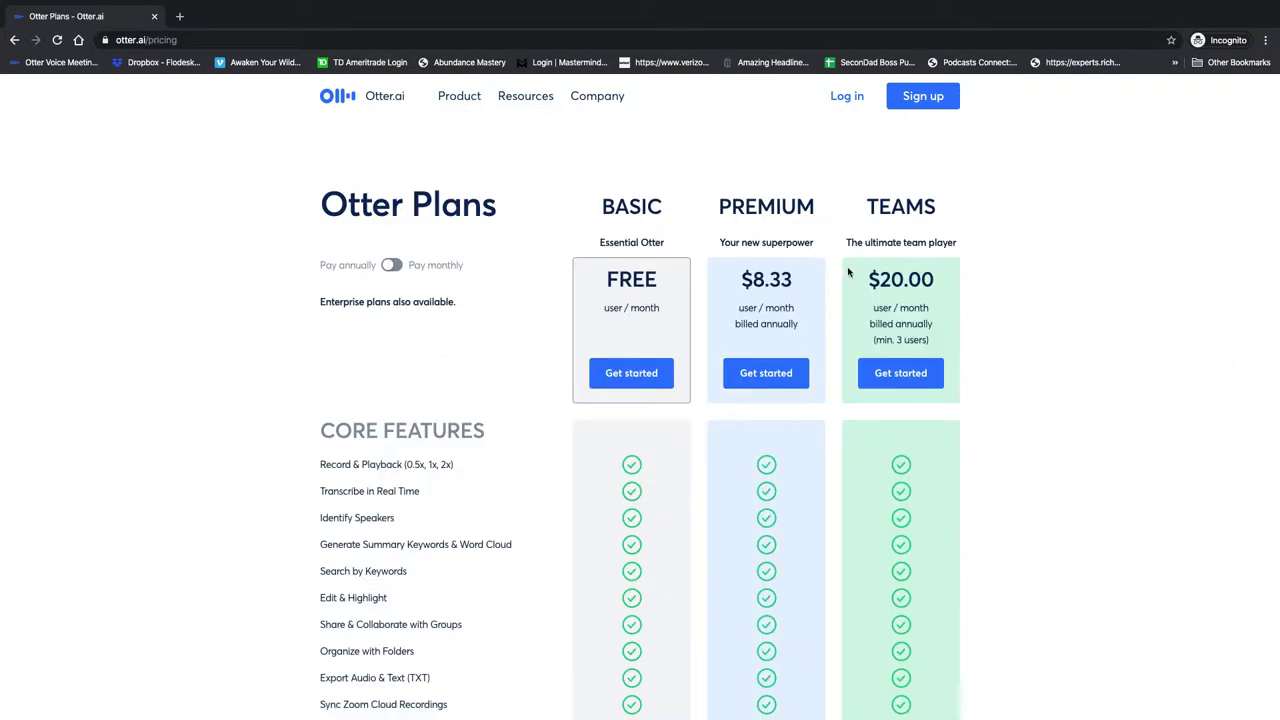
pyautogui.scroll(-2, 814, 363)
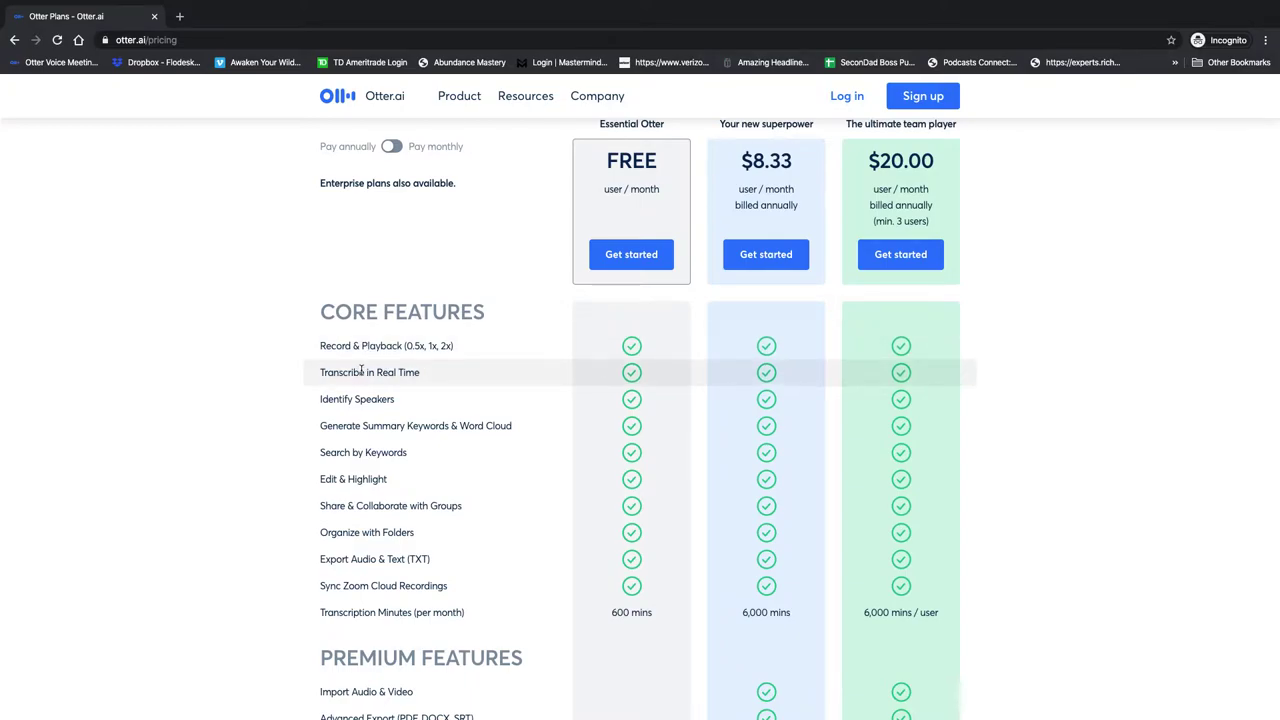
pyautogui.scroll(-2, 472, 457)
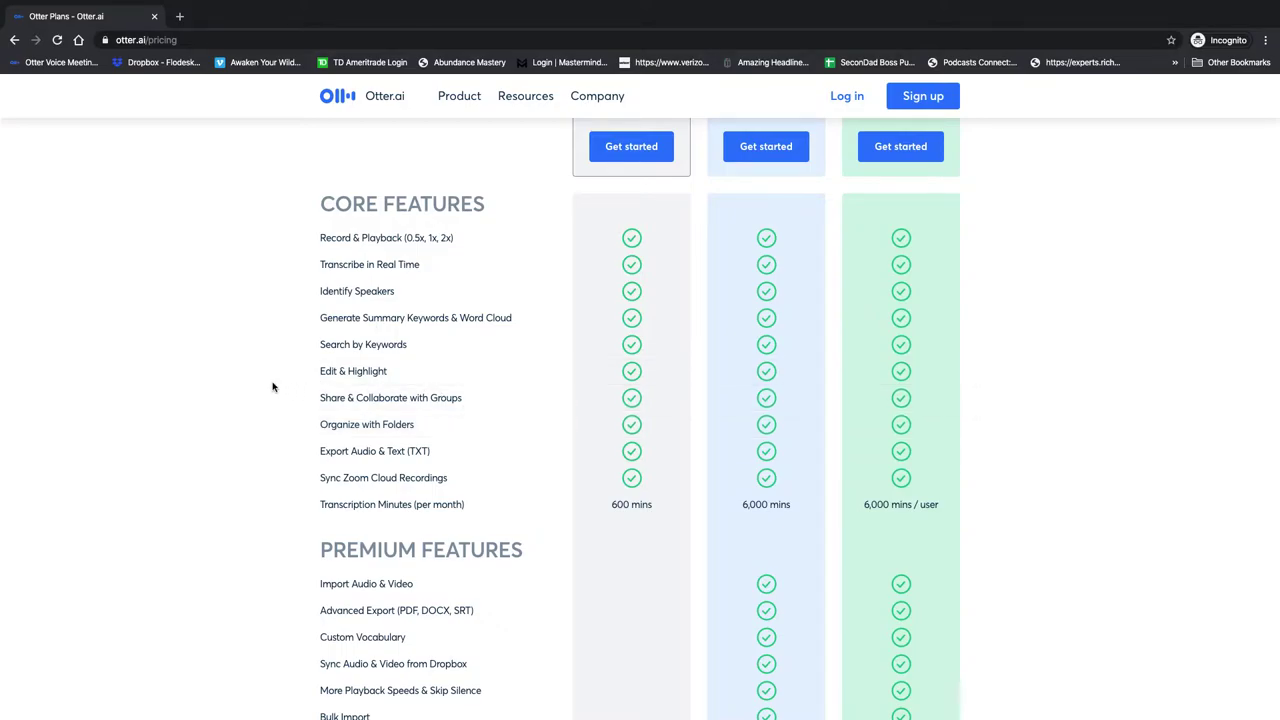
pyautogui.scroll(2, 624, 297)
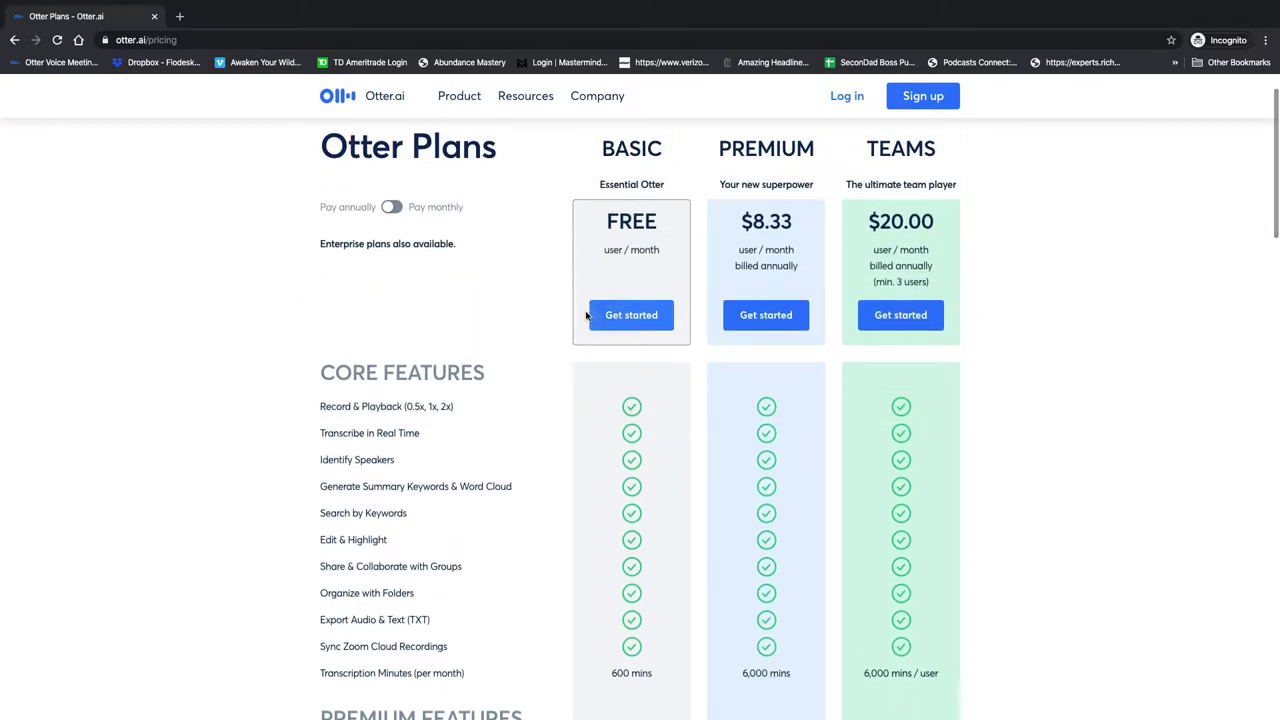
pyautogui.scroll(-1, 554, 432)
pyautogui.scroll(-2, 554, 432)
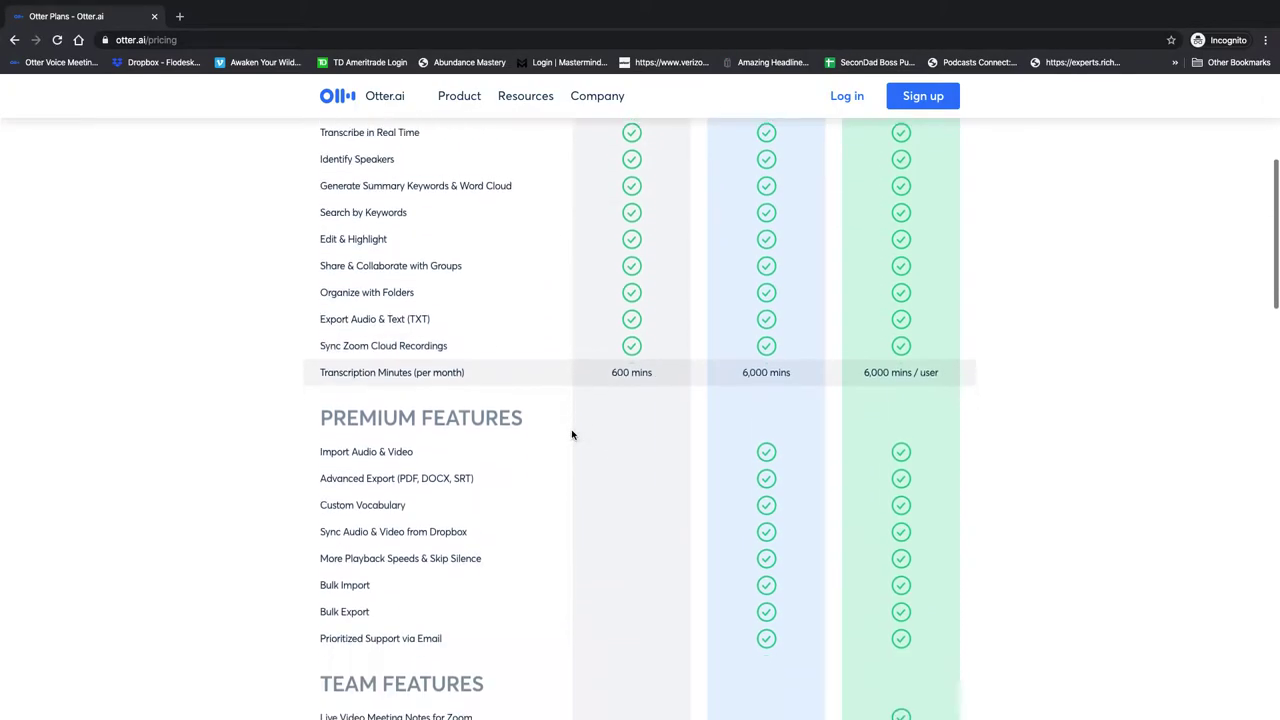
pyautogui.scroll(4, 572, 434)
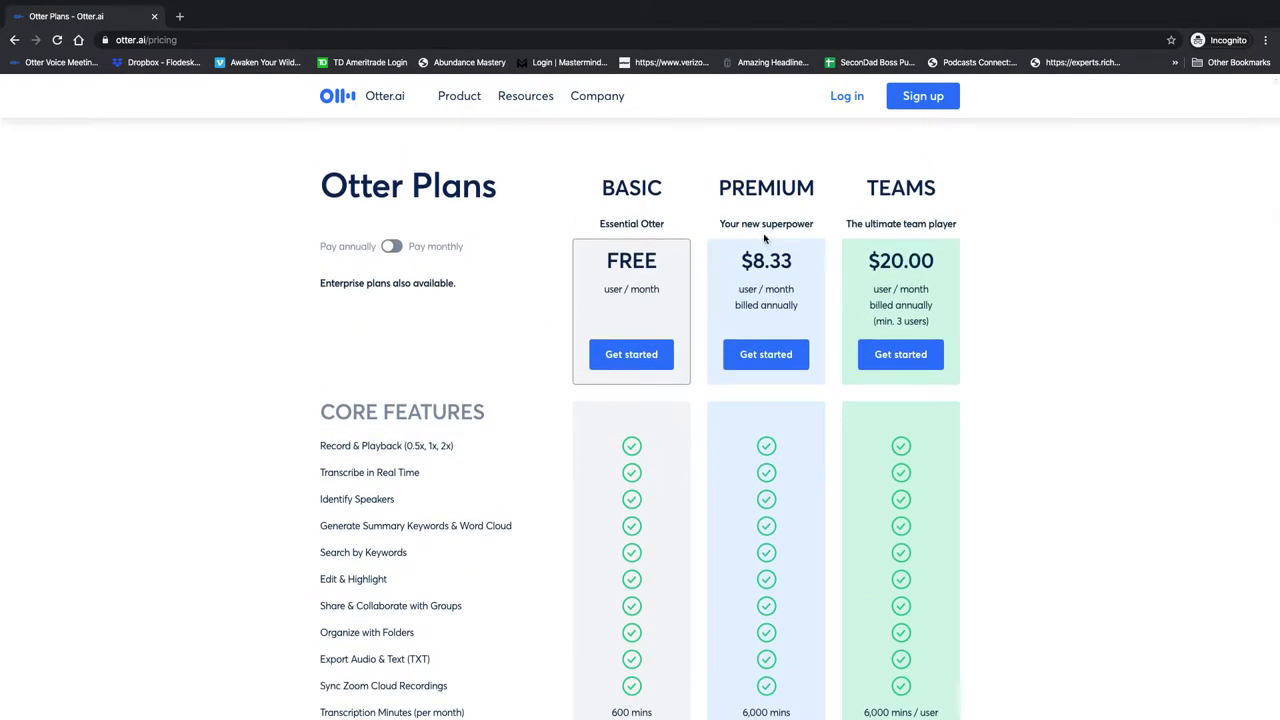
pyautogui.scroll(-3, 716, 374)
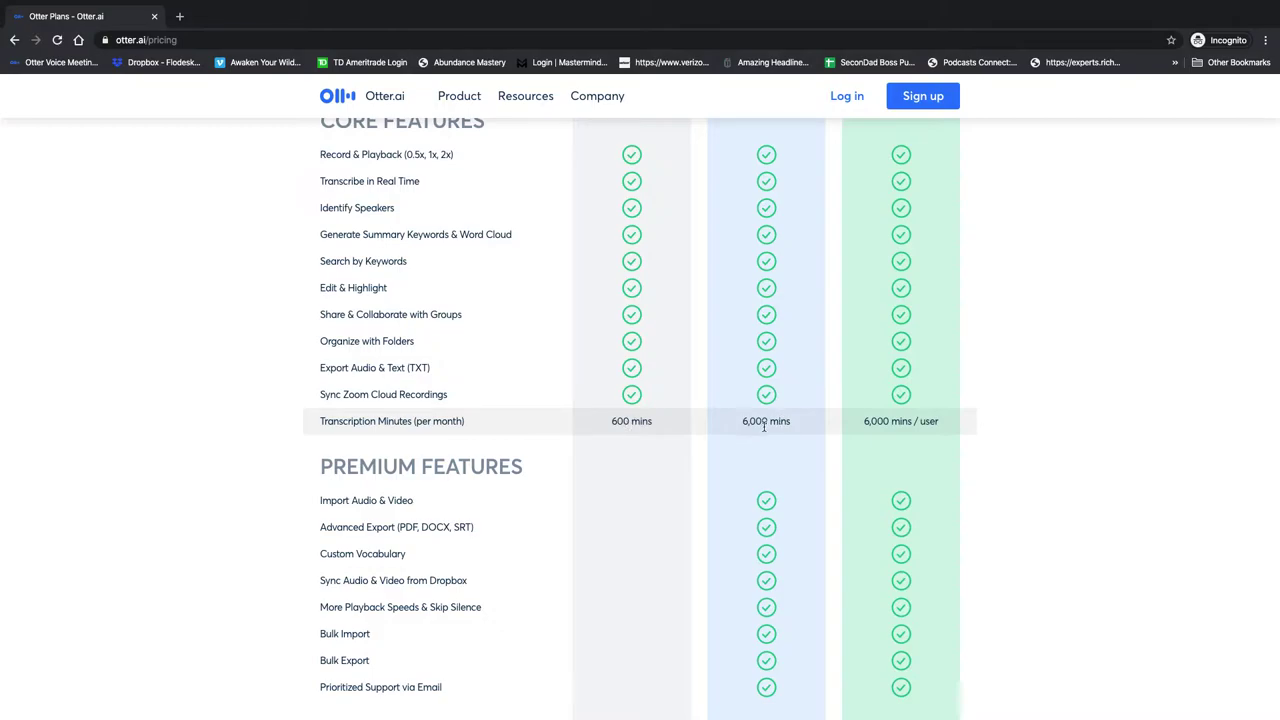
pyautogui.scroll(3, 735, 420)
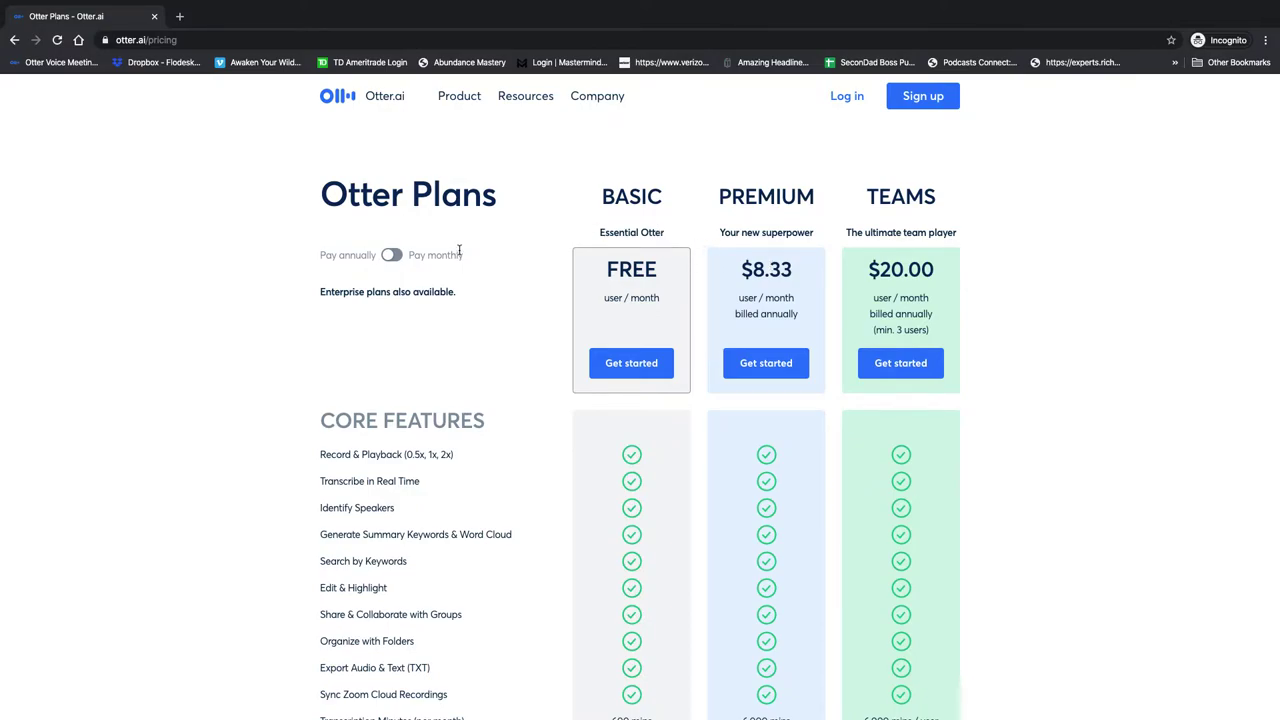
pyautogui.scroll(-1, 467, 335)
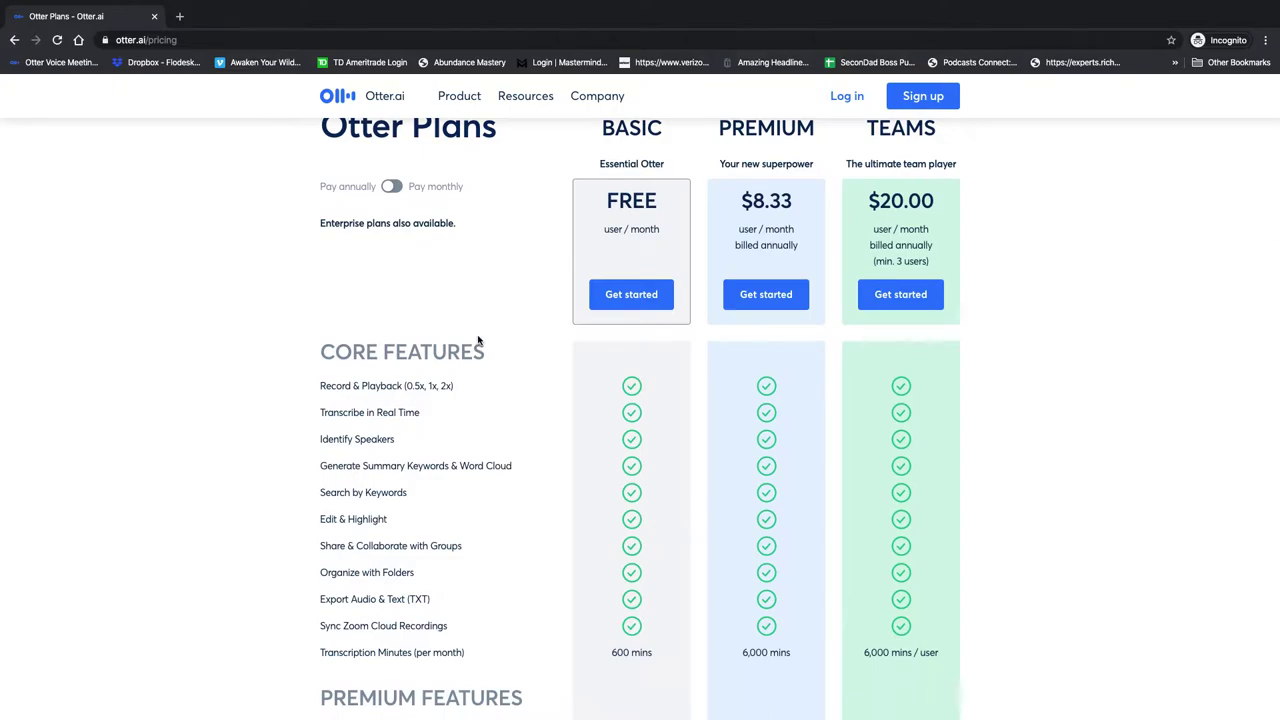
# Switch to the signed-in browser window and go to otter.ai.
pyautogui.hotkey('ctrl', 'Left')
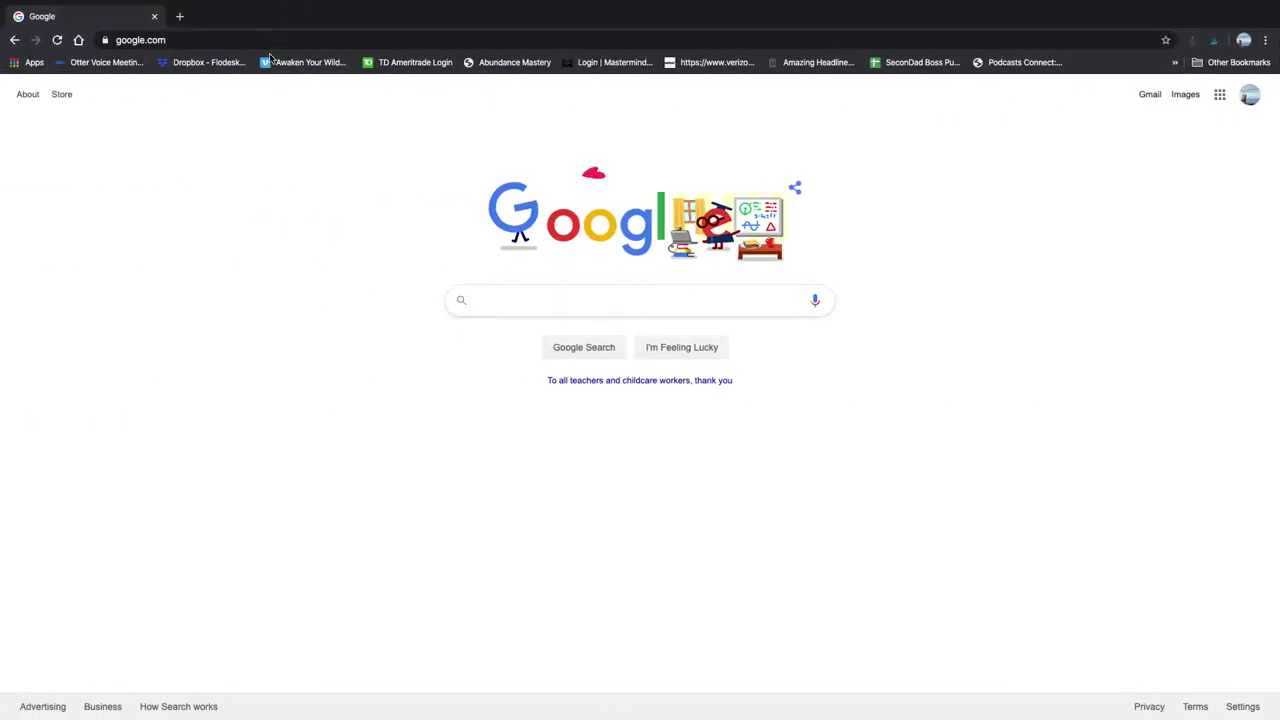
pyautogui.click(270, 43)
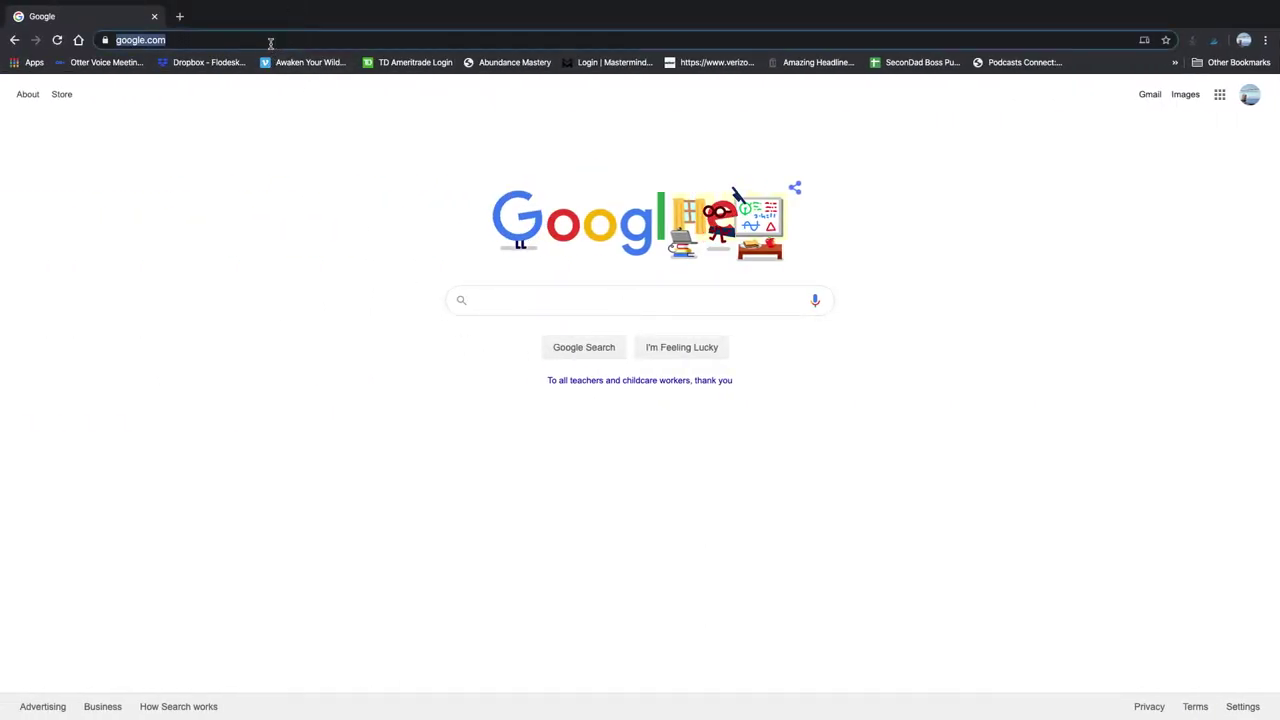
pyautogui.write('otter.a')
pyautogui.press('BackSpace')
pyautogui.write('.')
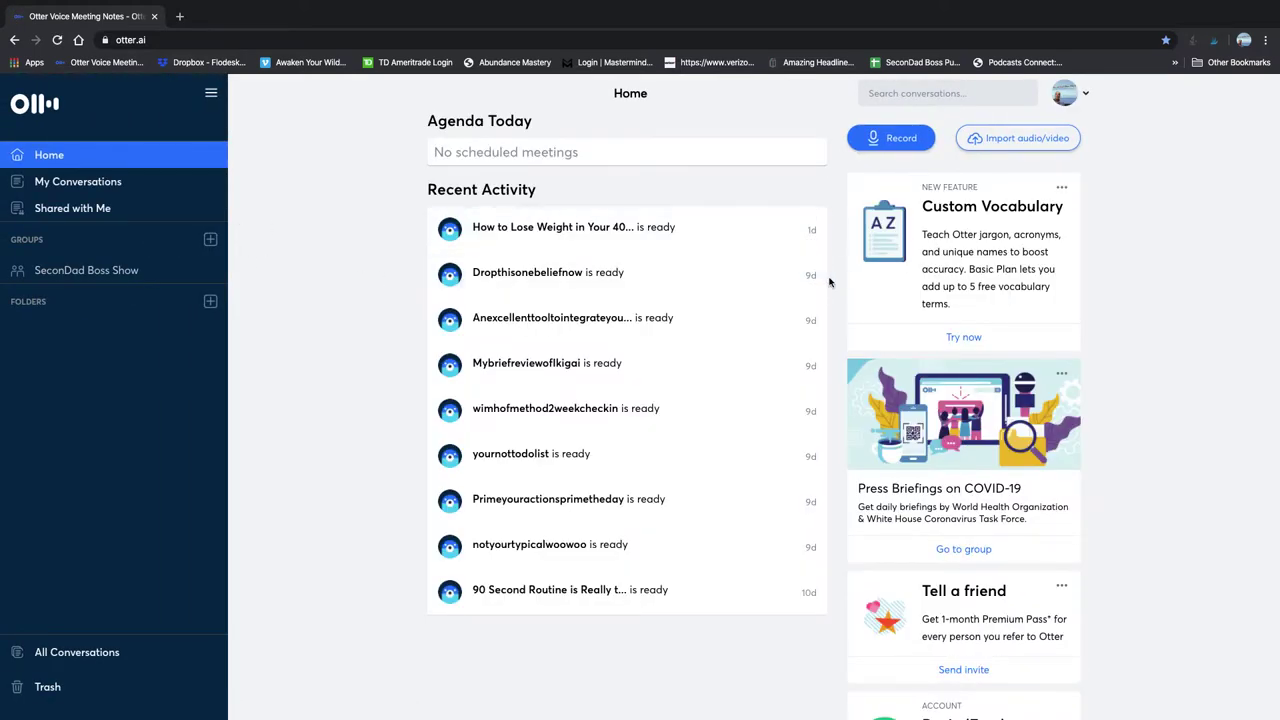
# Look over the recent activity and account plan on the home page, collapsing and re-expanding the navigation sidebar.
pyautogui.scroll(-2, 829, 282)
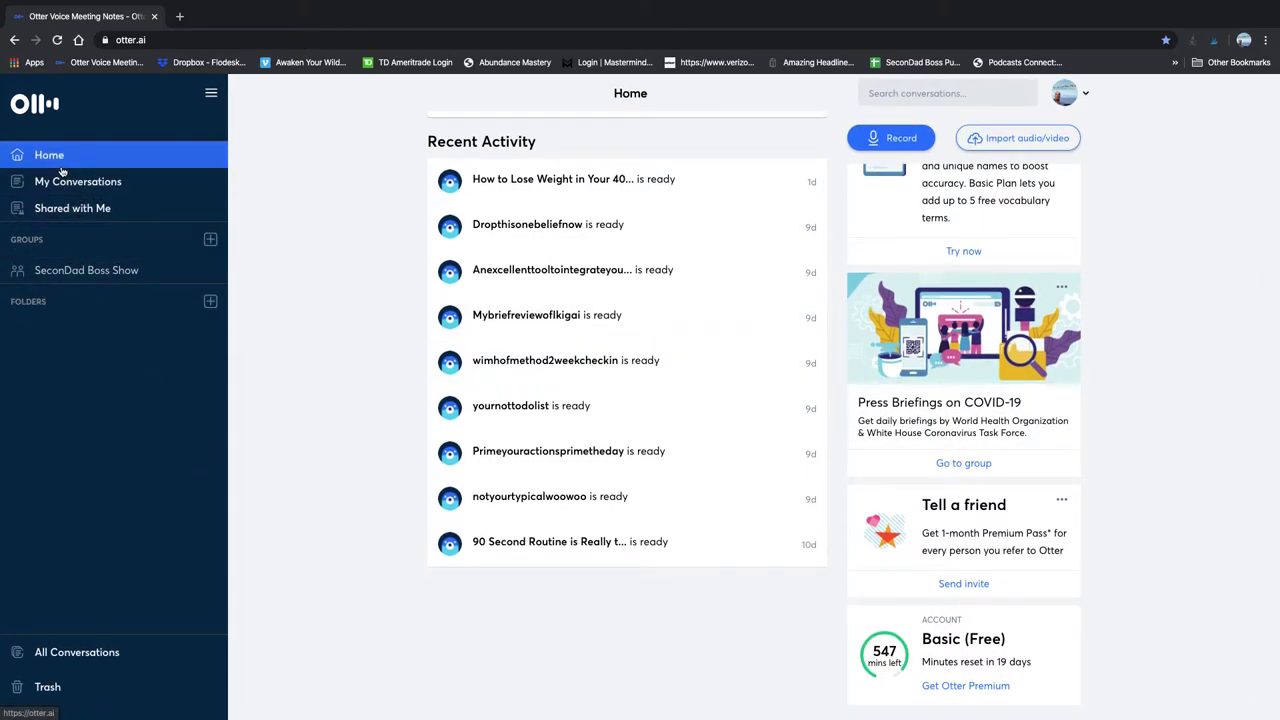
pyautogui.click(211, 93)
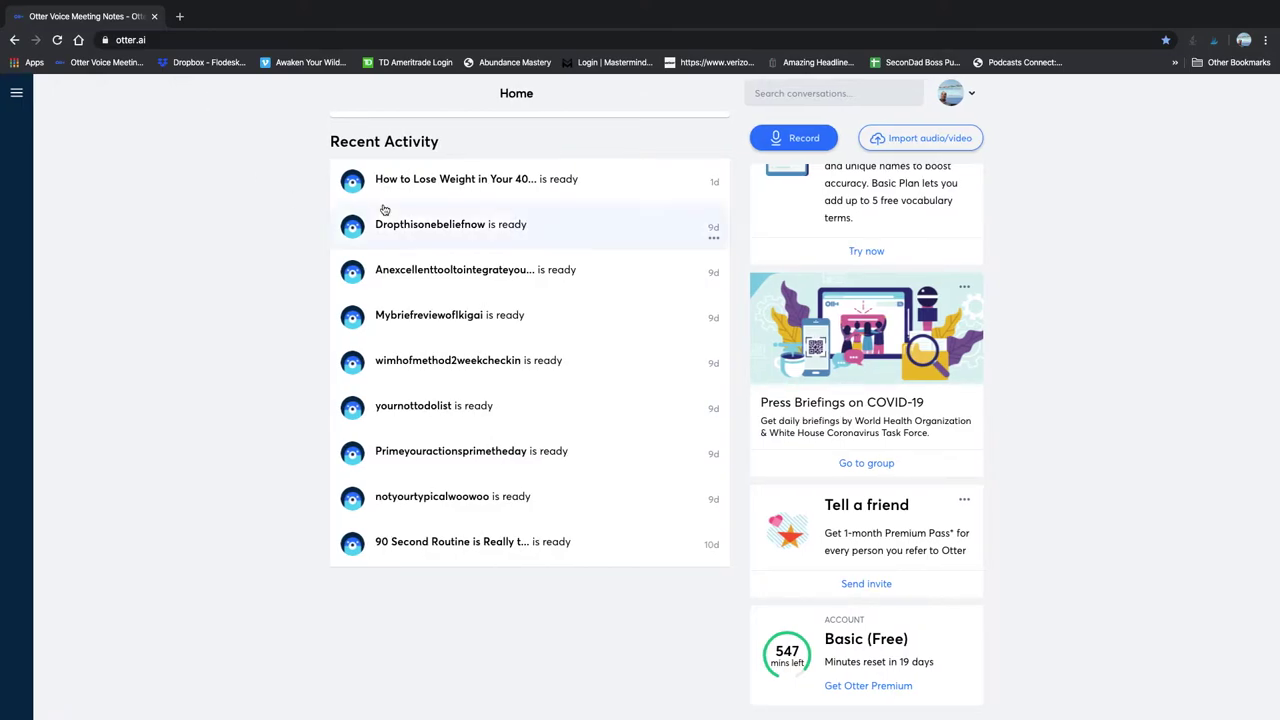
pyautogui.click(16, 92)
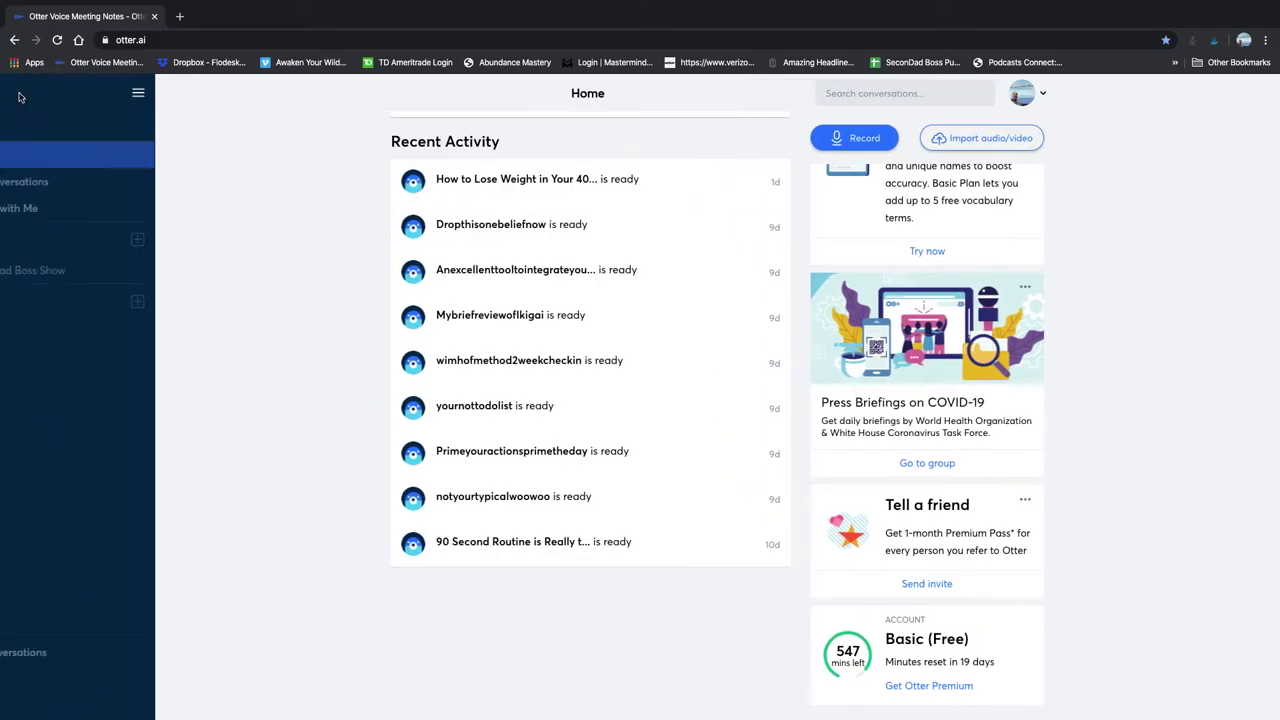
# Enlarge the page to examine the sidebar's conversation, group and folder entries, and reset the zoom to its default.
pyautogui.press('super+plus')
pyautogui.press('super+plus')
pyautogui.press('super+plus')
pyautogui.press('super+plus')
pyautogui.press('super+plus')
pyautogui.press('super+plus')
pyautogui.press('super+plus')
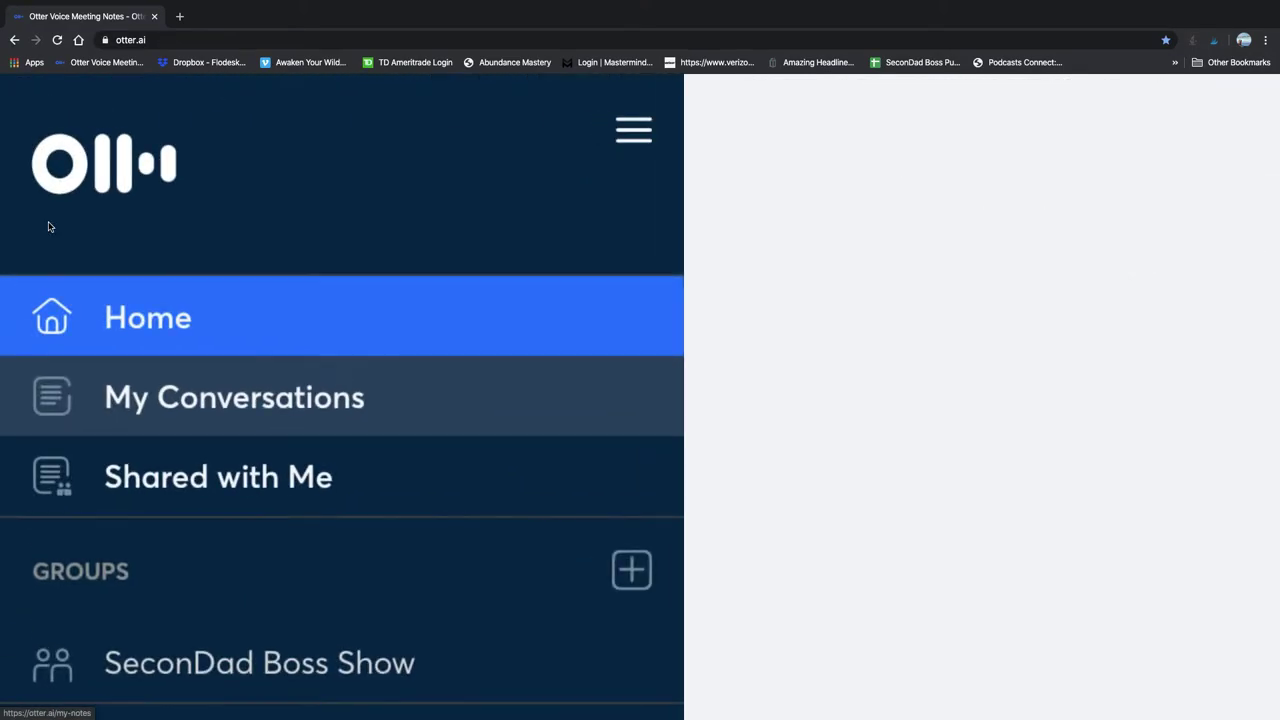
pyautogui.press('super+minus')
pyautogui.press('super+minus')
pyautogui.press('super+minus')
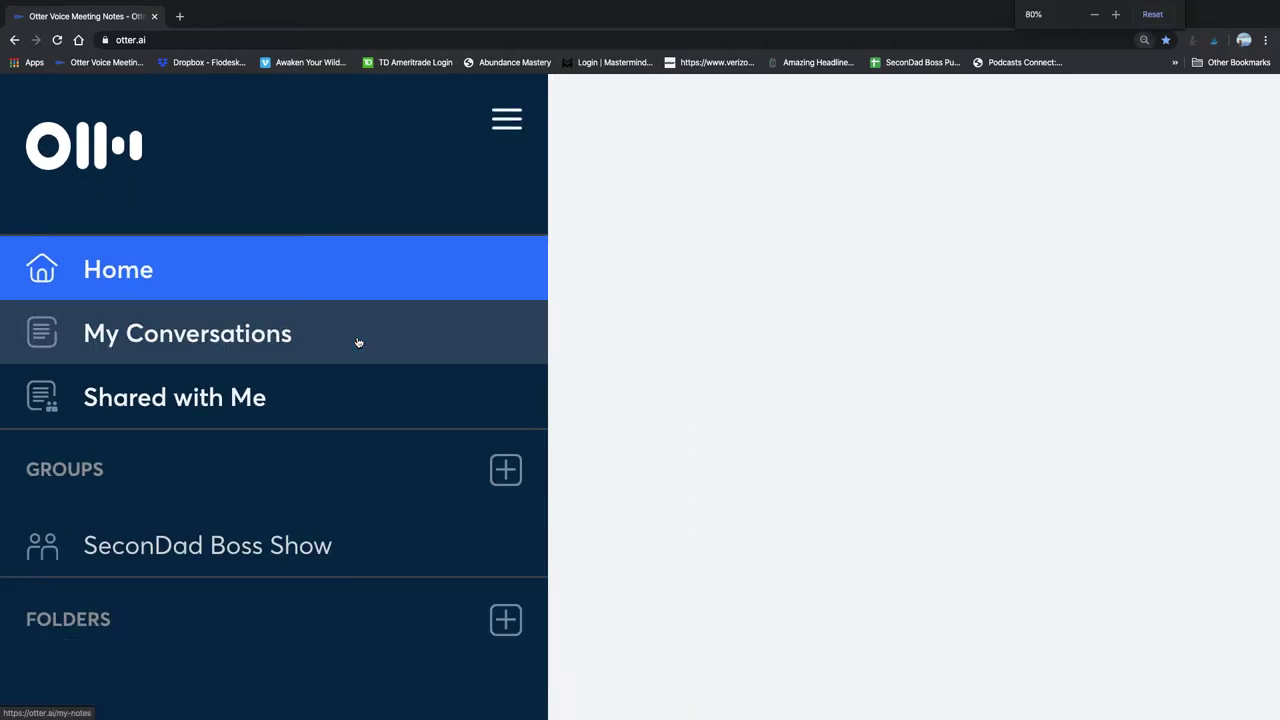
pyautogui.click(1160, 18)
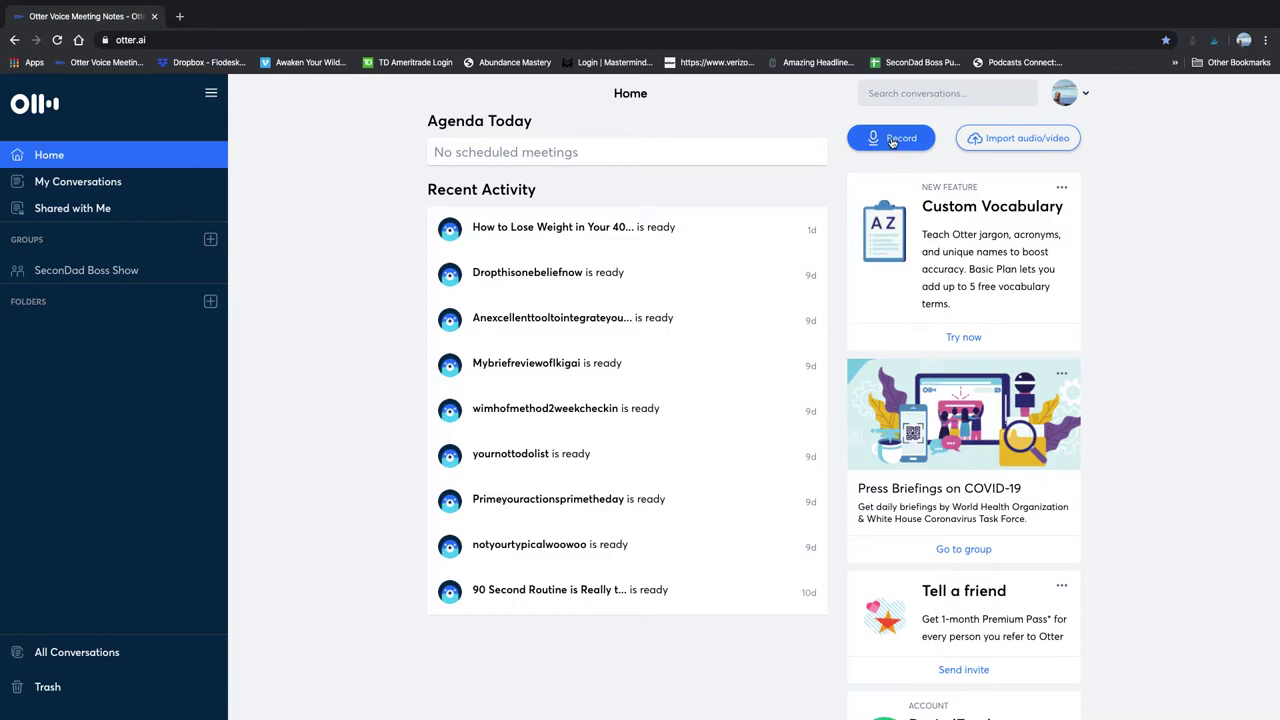
# Record a voice note with live transcription, stop the recording and decline the processing notification.
pyautogui.click(893, 141)
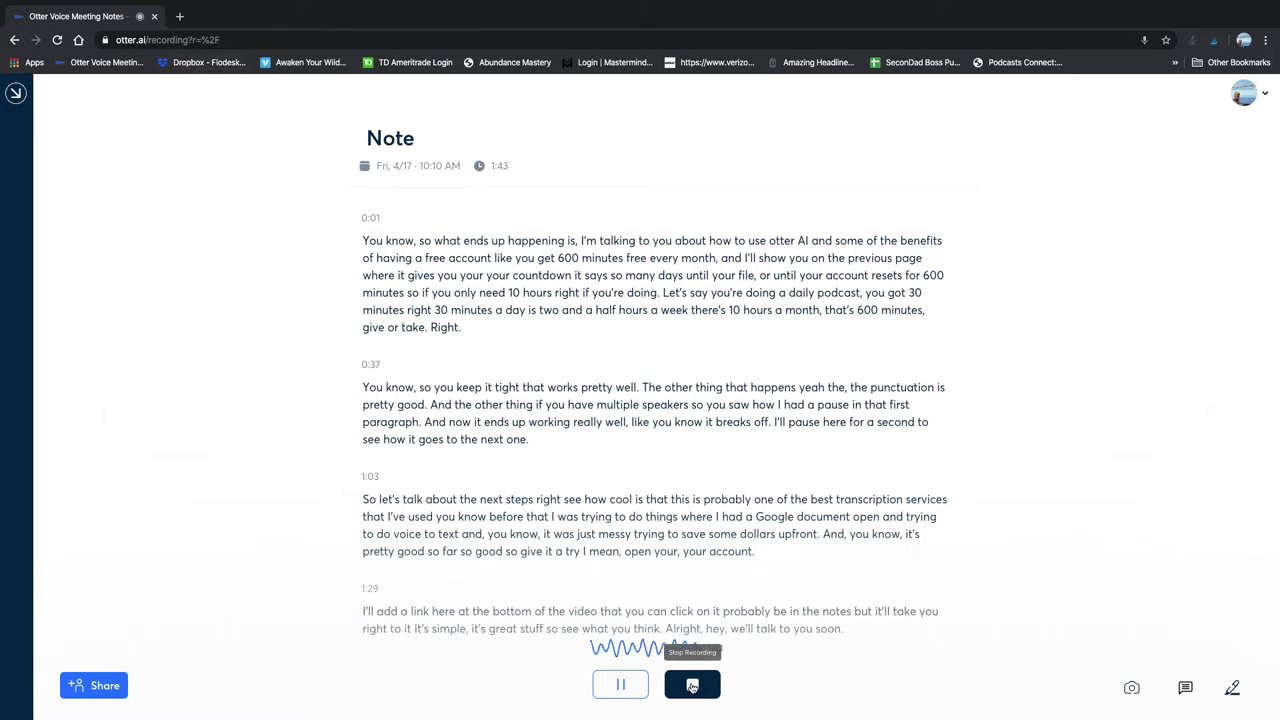
pyautogui.click(692, 686)
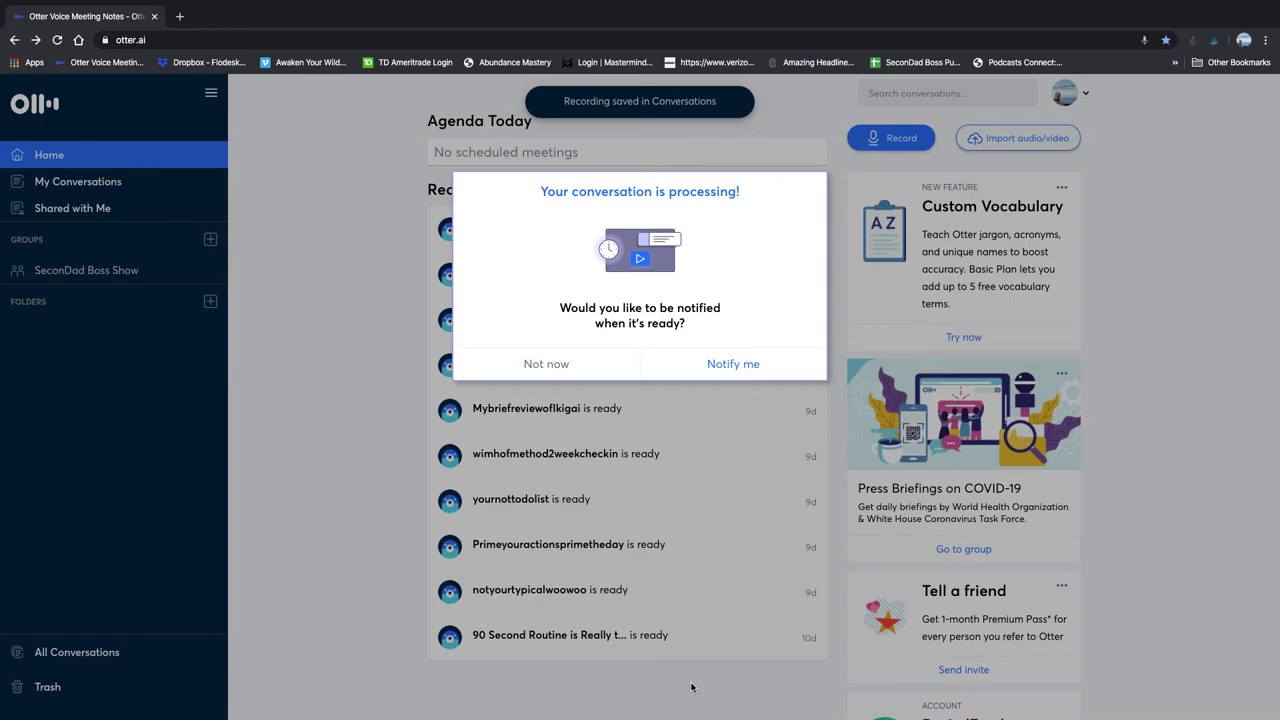
pyautogui.click(545, 366)
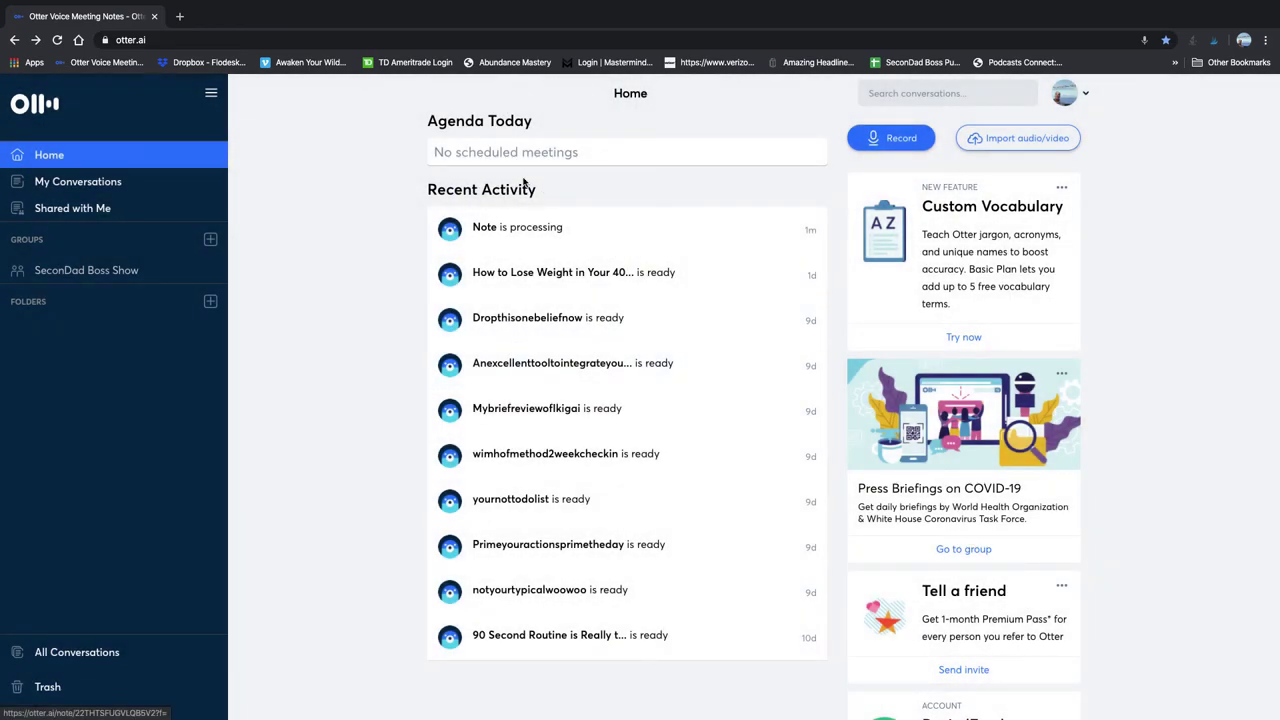
# Open the newly recorded note from the recent activity and review its full transcript.
pyautogui.click(811, 241)
pyautogui.click(811, 321)
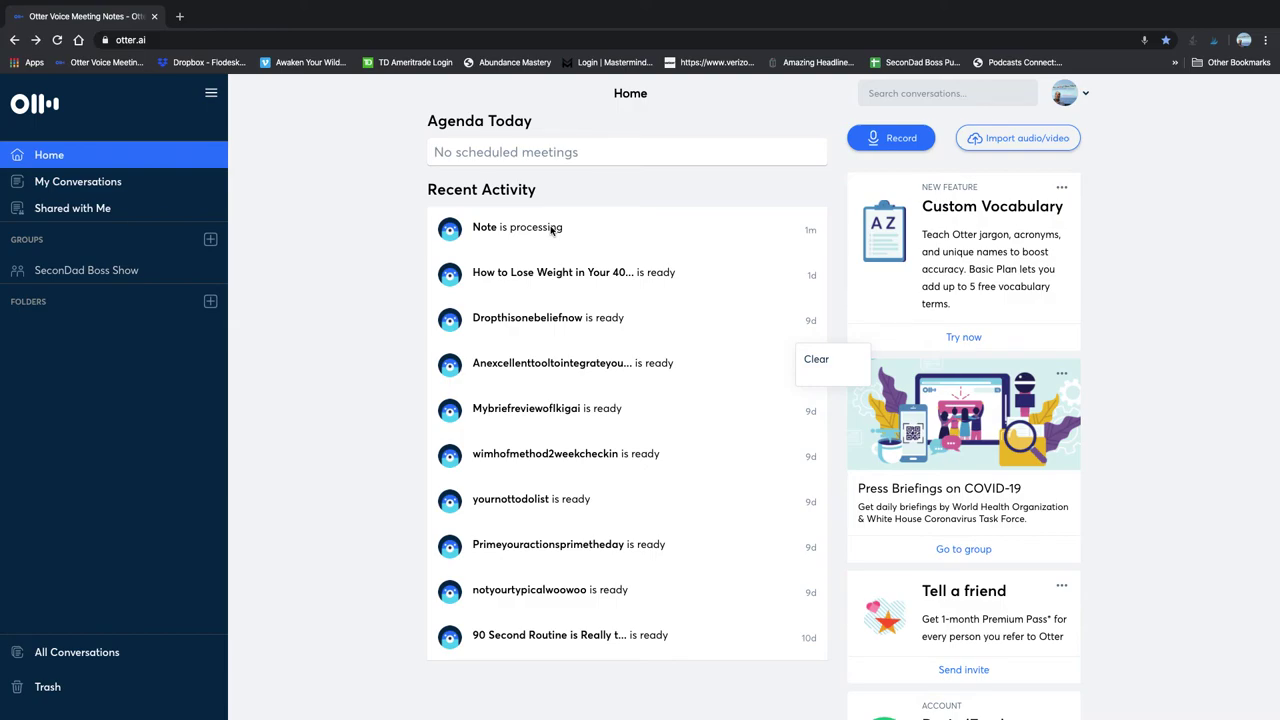
pyautogui.click(494, 230)
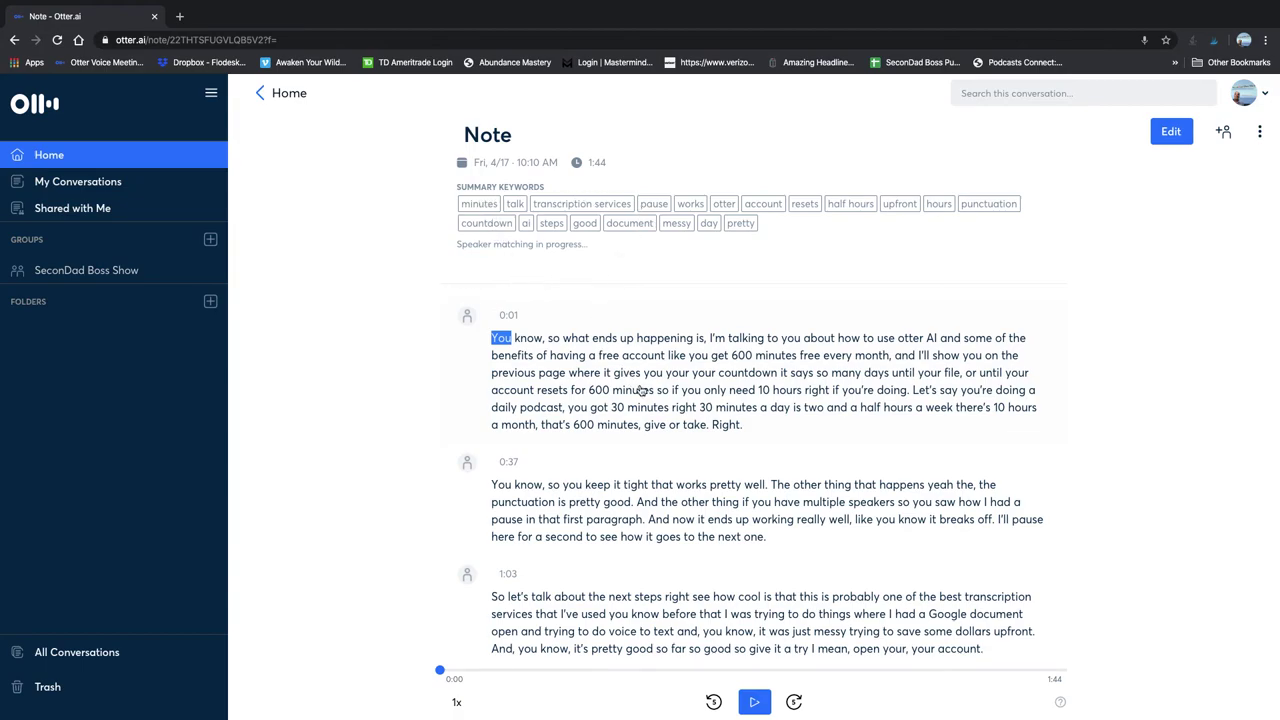
pyautogui.scroll(-5, 641, 392)
pyautogui.scroll(3, 641, 392)
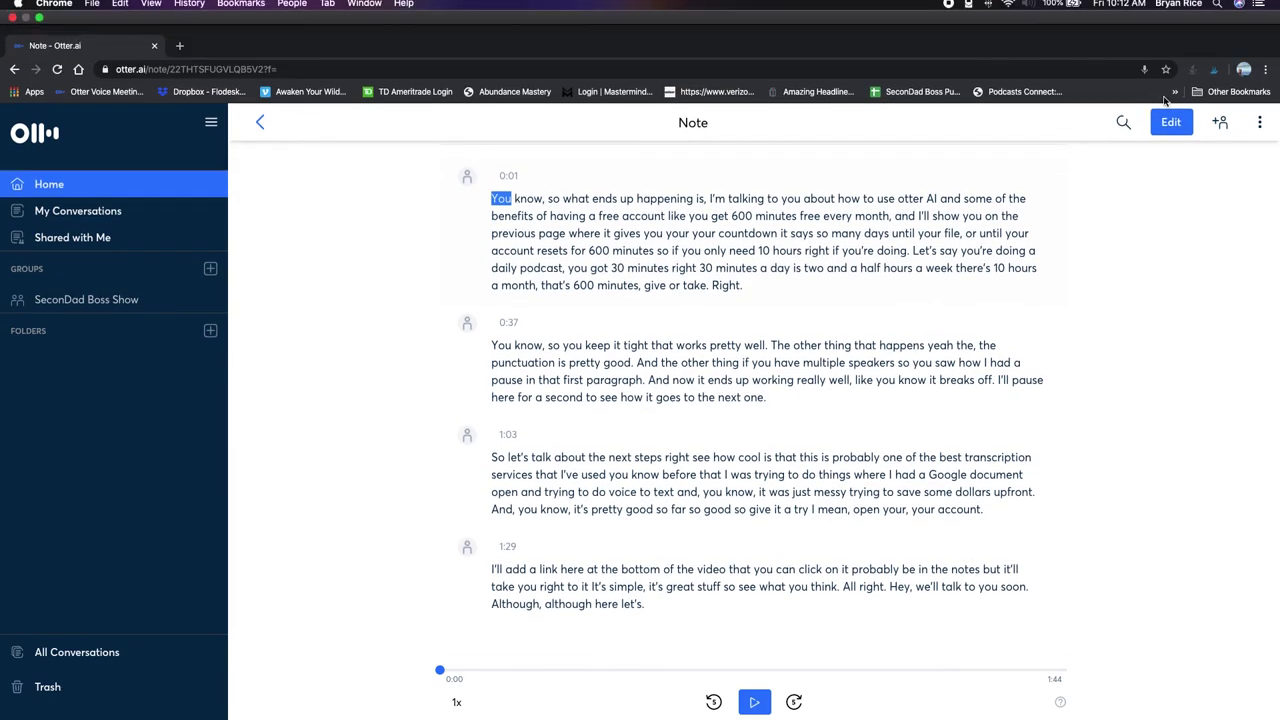
# Start editing the note's transcript and jump playback to words in successive paragraphs, ending in the last one.
pyautogui.click(1171, 92)
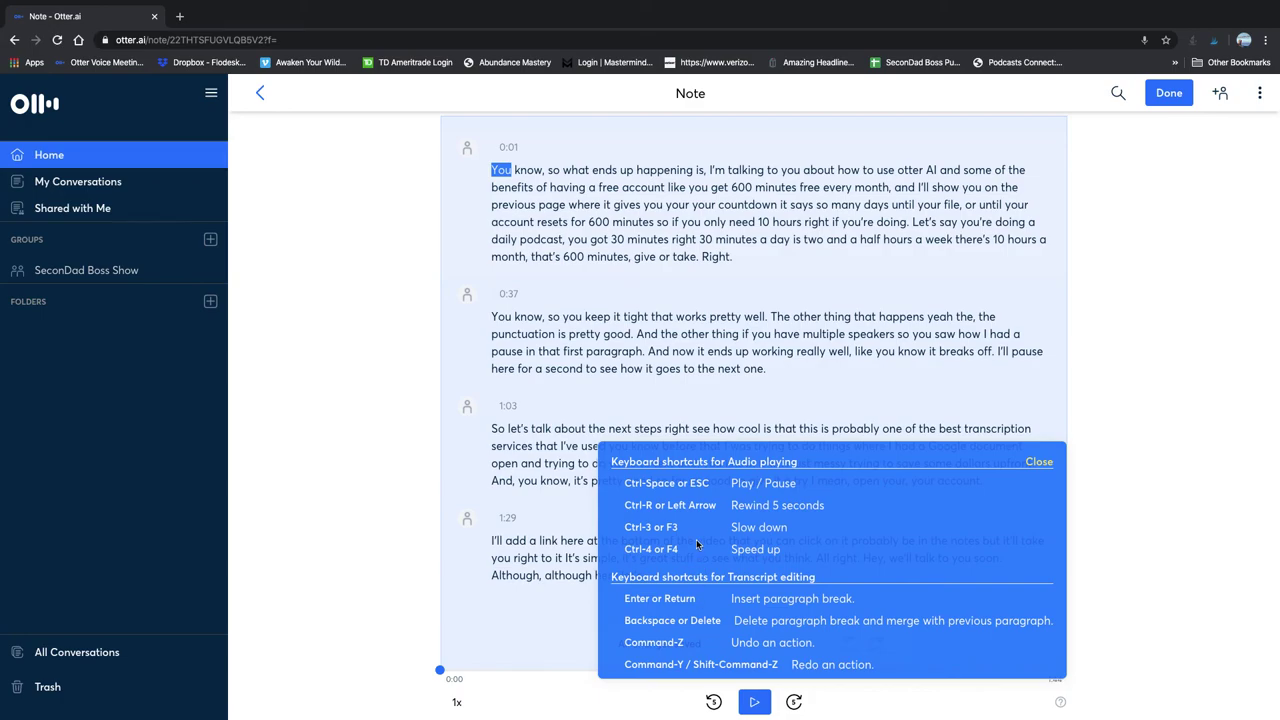
pyautogui.click(630, 343)
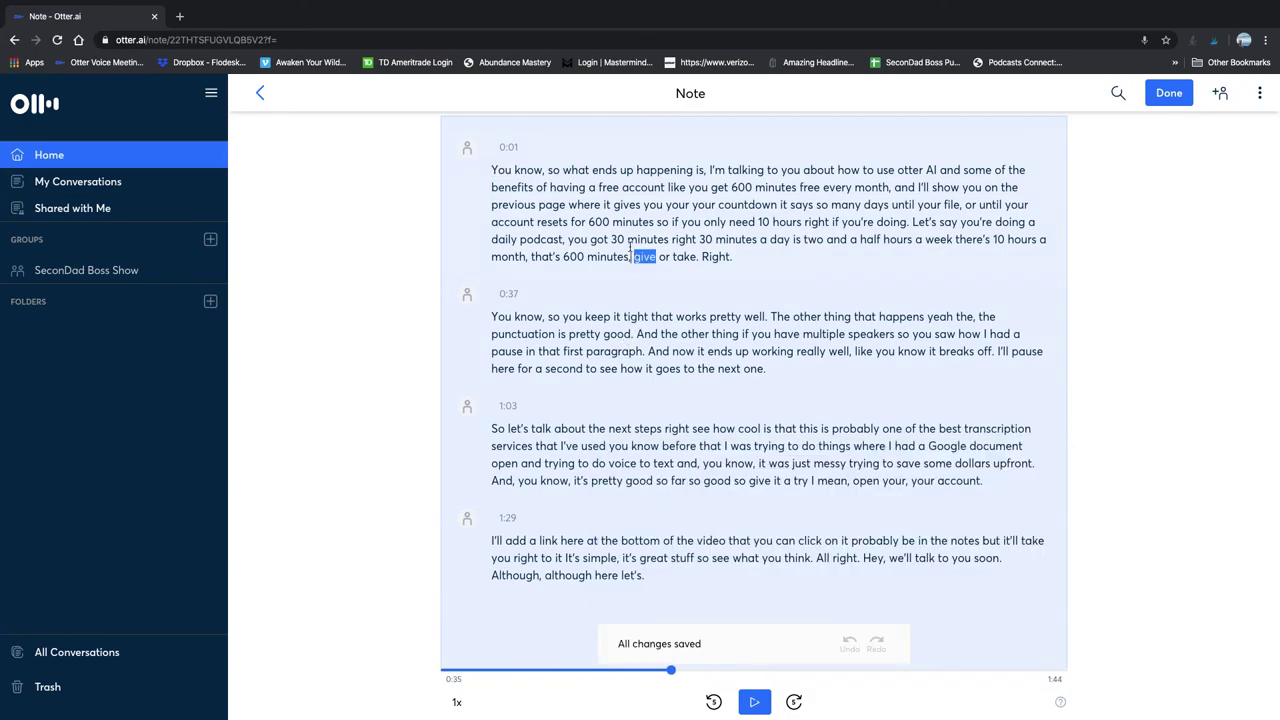
pyautogui.click(613, 347)
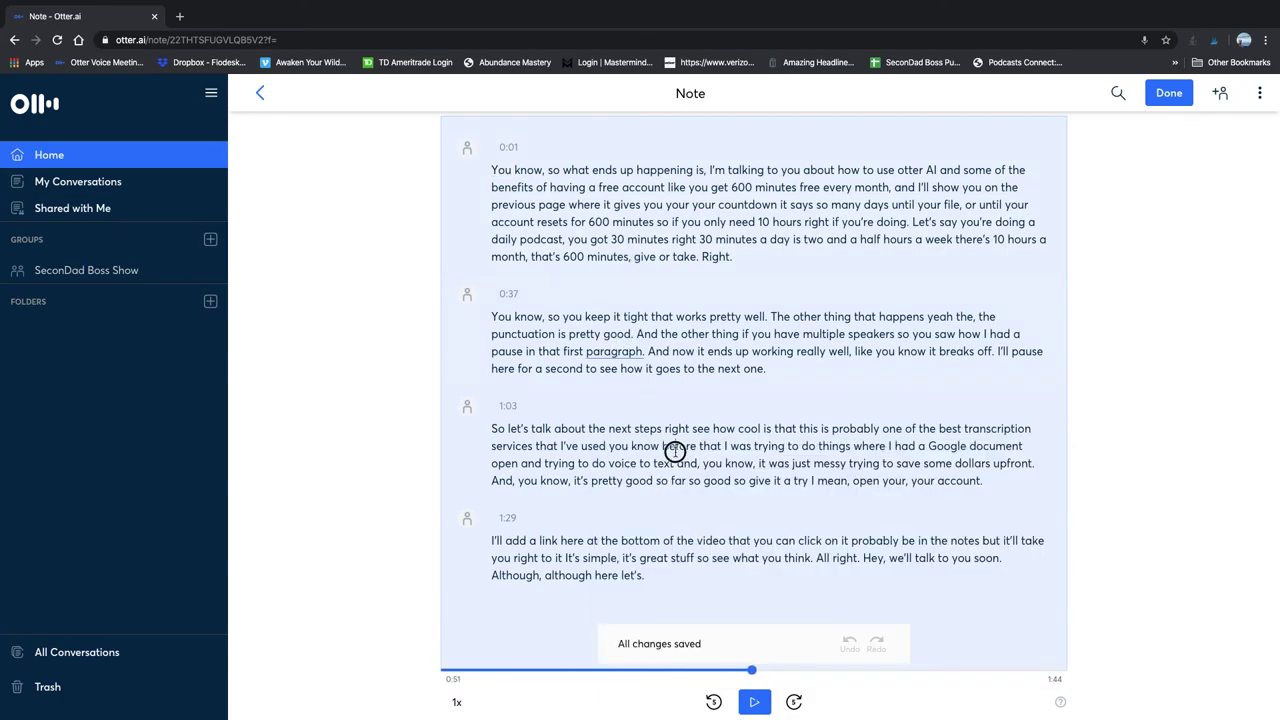
pyautogui.click(675, 446)
pyautogui.click(735, 561)
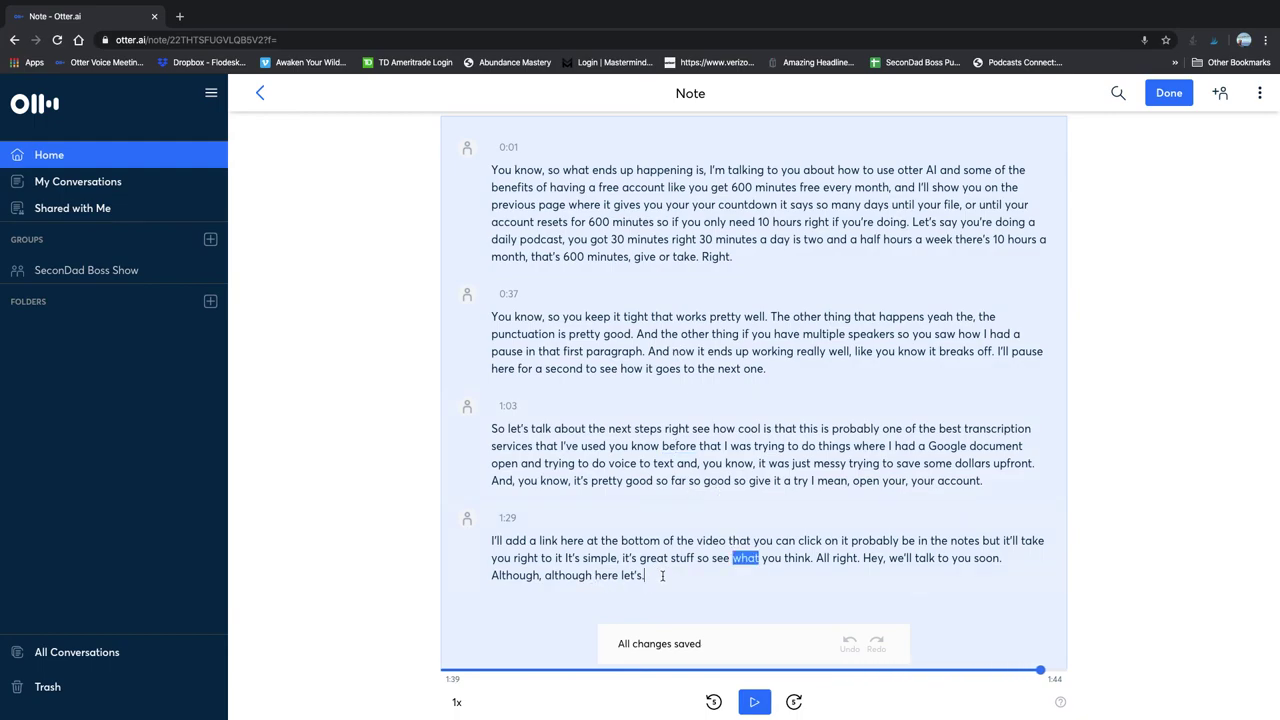
# Replace the transcript's closing word "let's." with "we go. Let's have some fun!!!!".
pyautogui.press('BackSpace')
pyautogui.press('BackSpace')
pyautogui.press('BackSpace')
pyautogui.press('BackSpace')
pyautogui.press('BackSpace')
pyautogui.press('BackSpace')
pyautogui.write("et's have some fun!!!!")
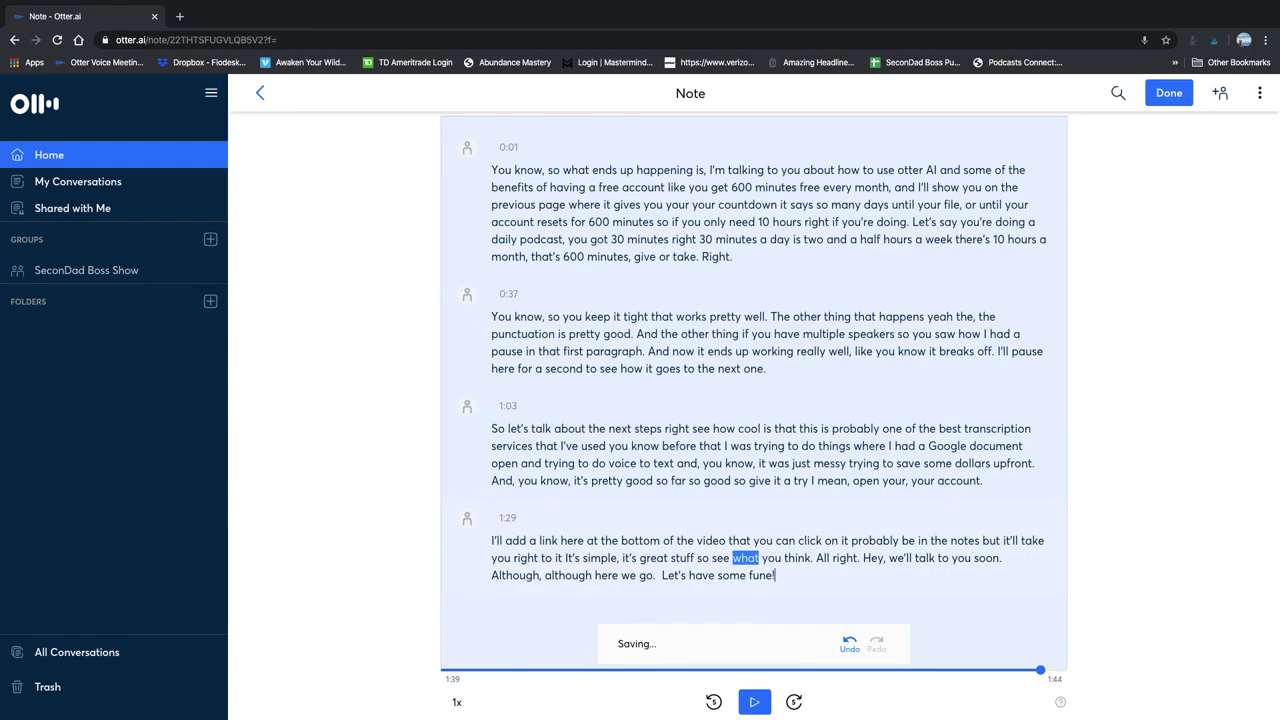